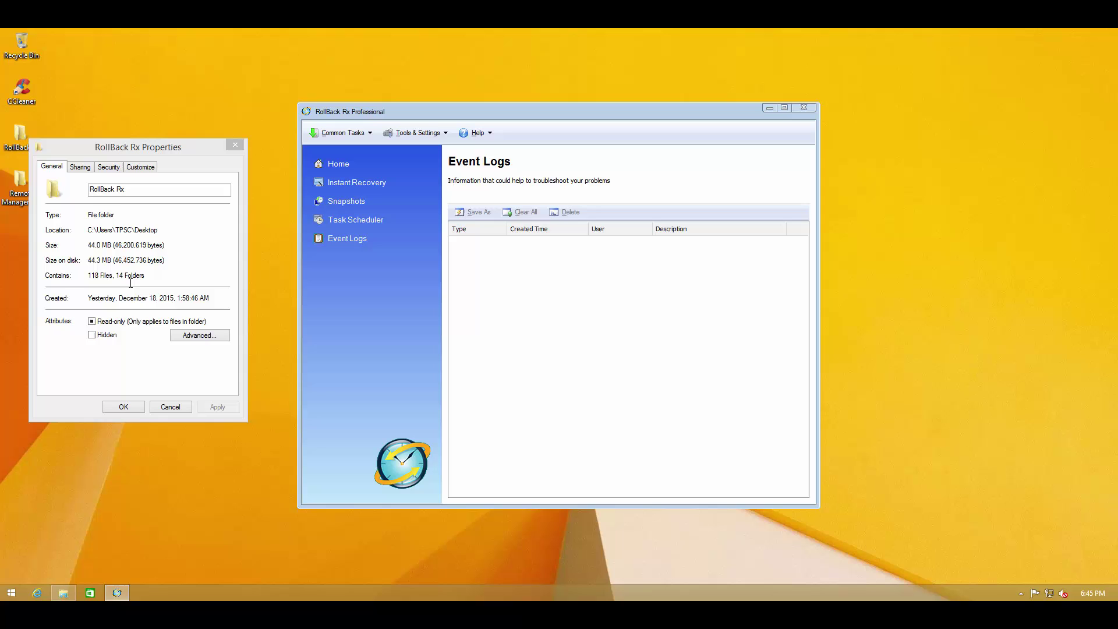
Cancel the RollBack Rx folder properties, browse the folder, then close File Explorer
{"action": "left_click", "coordinate": [171, 407]}
{"action": "double_click", "coordinate": [15, 135]}
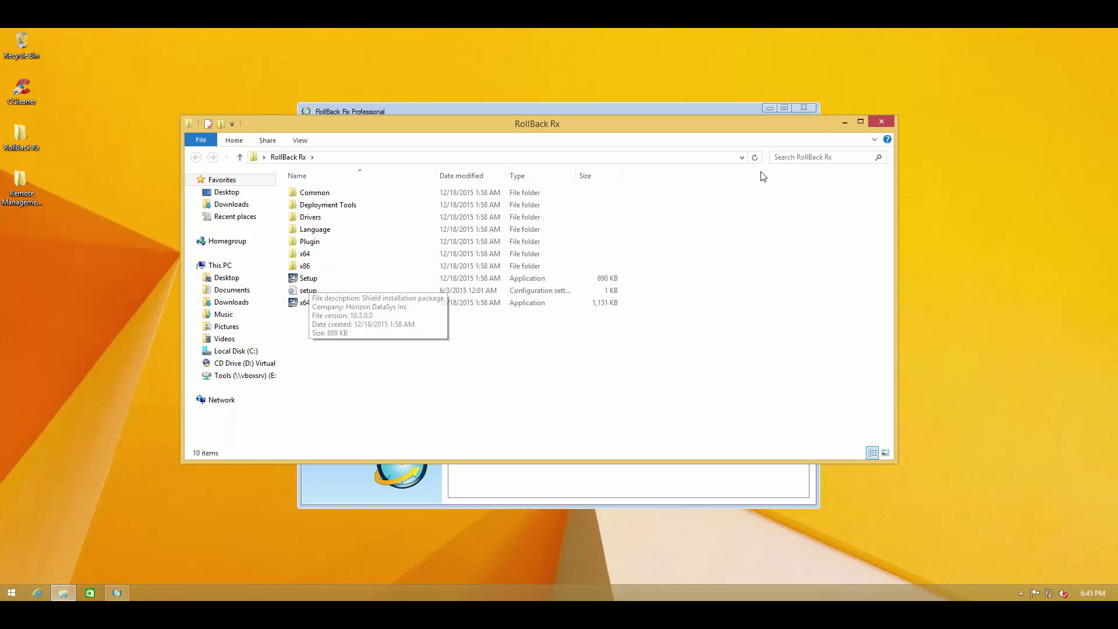
{"action": "left_click", "coordinate": [882, 122]}
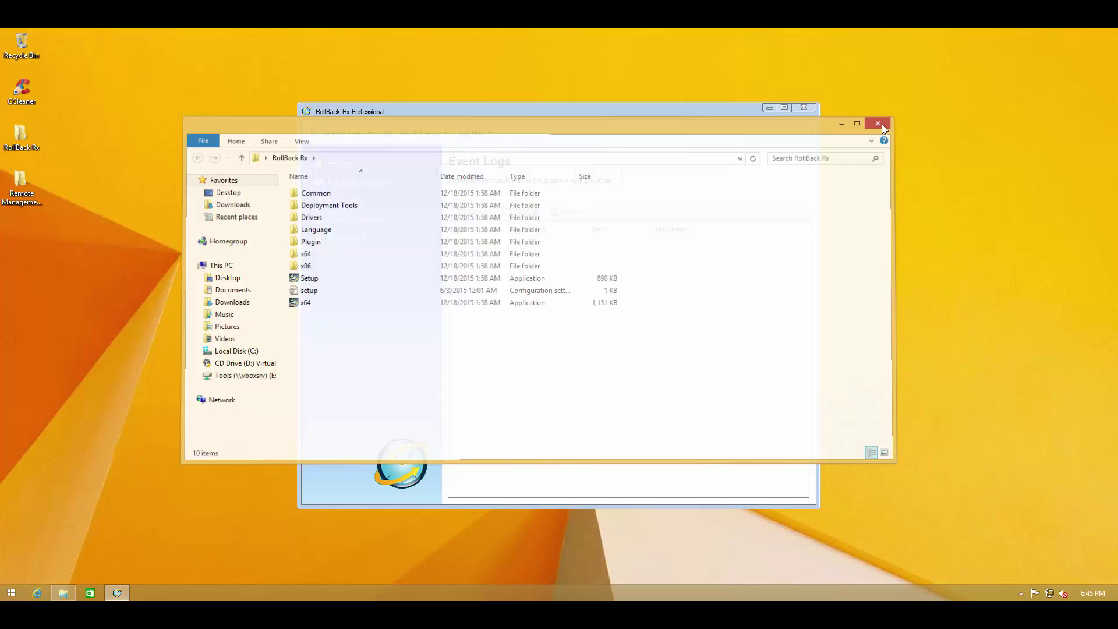
{"action": "left_click", "coordinate": [19, 186]}
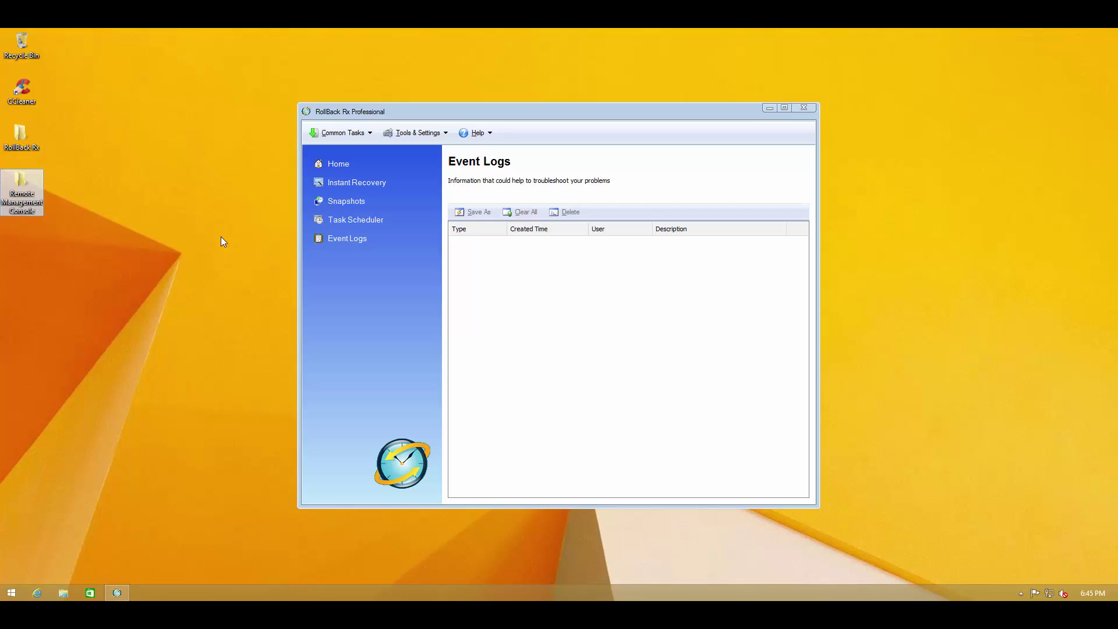
Bring RollBack Rx forward and show its Home overview: 1 snapshot, 24.6 GB protected
{"action": "left_click", "coordinate": [416, 280]}
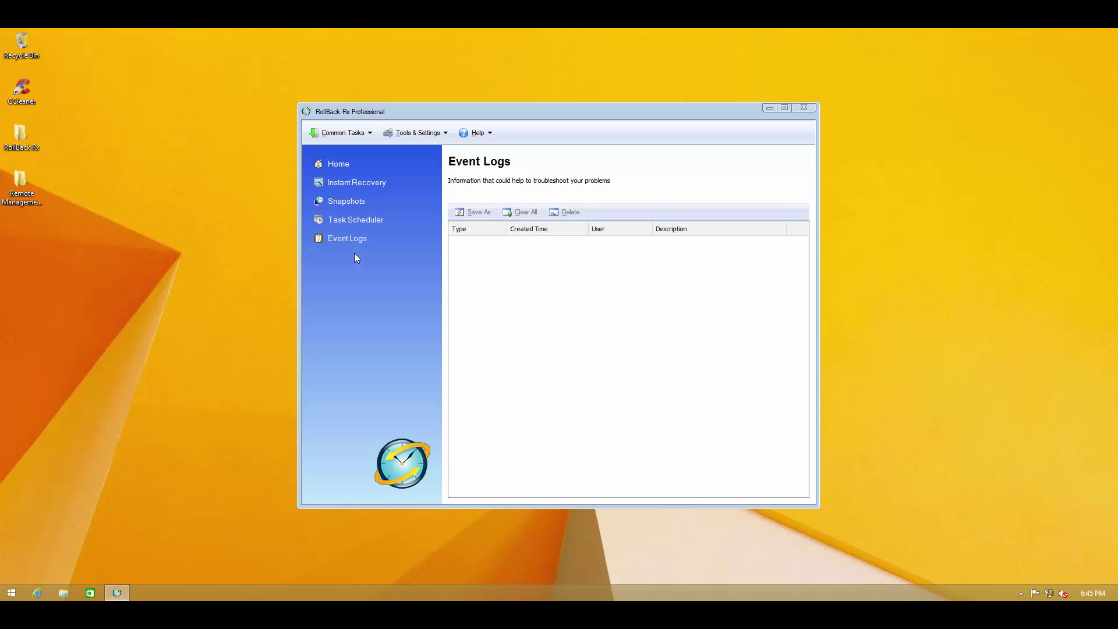
{"action": "left_click", "coordinate": [358, 167]}
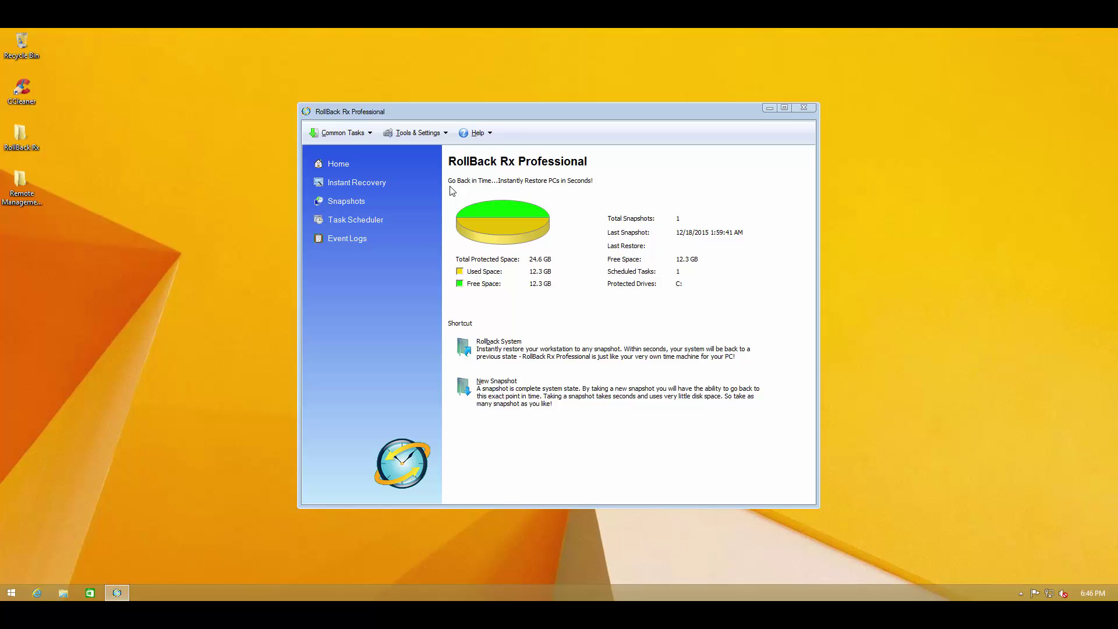
{"action": "left_click", "coordinate": [362, 178]}
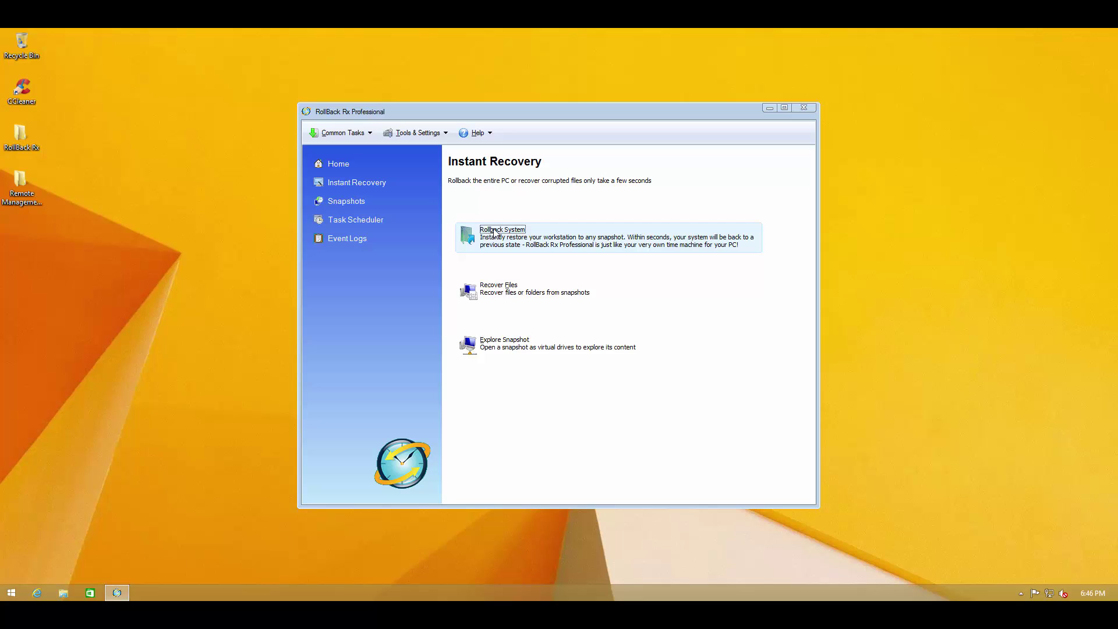
{"action": "left_click", "coordinate": [365, 204]}
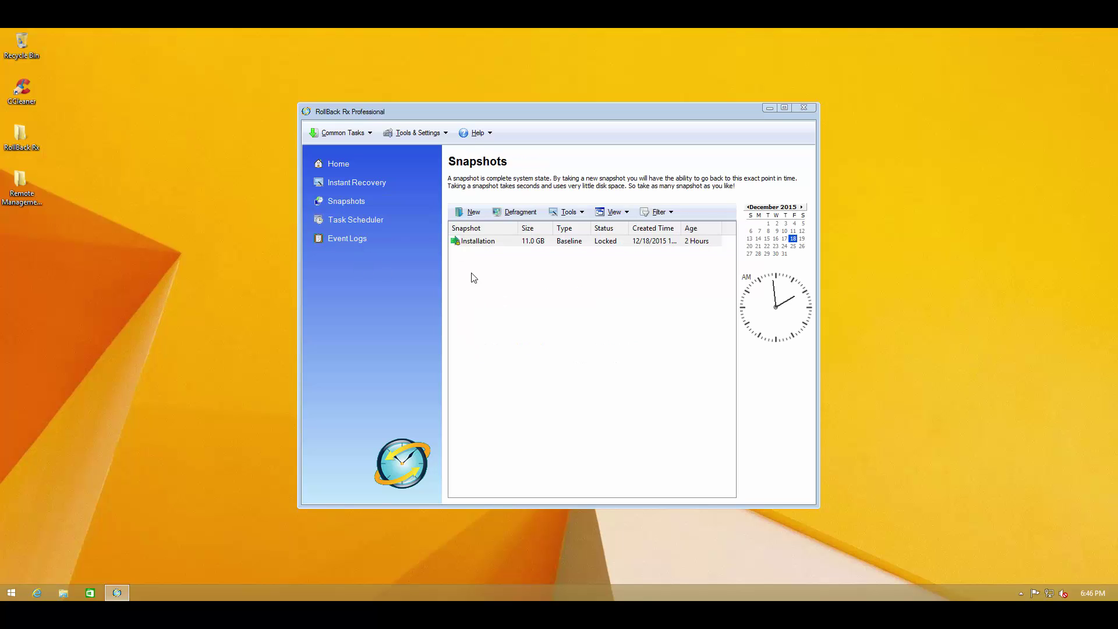
{"action": "left_click", "coordinate": [472, 242]}
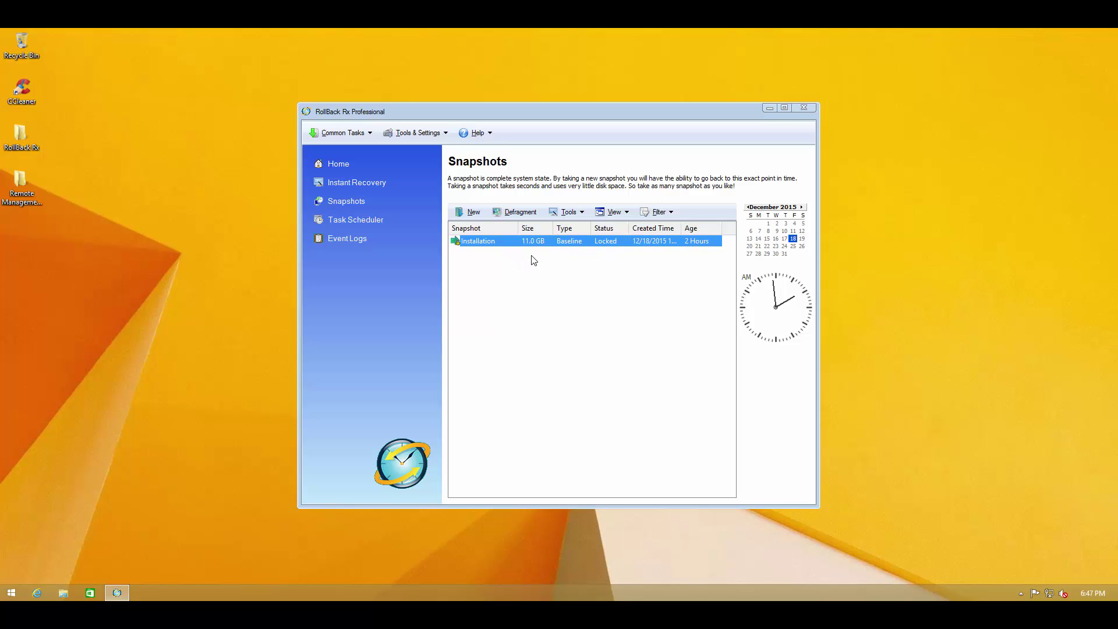
{"action": "left_click", "coordinate": [369, 222]}
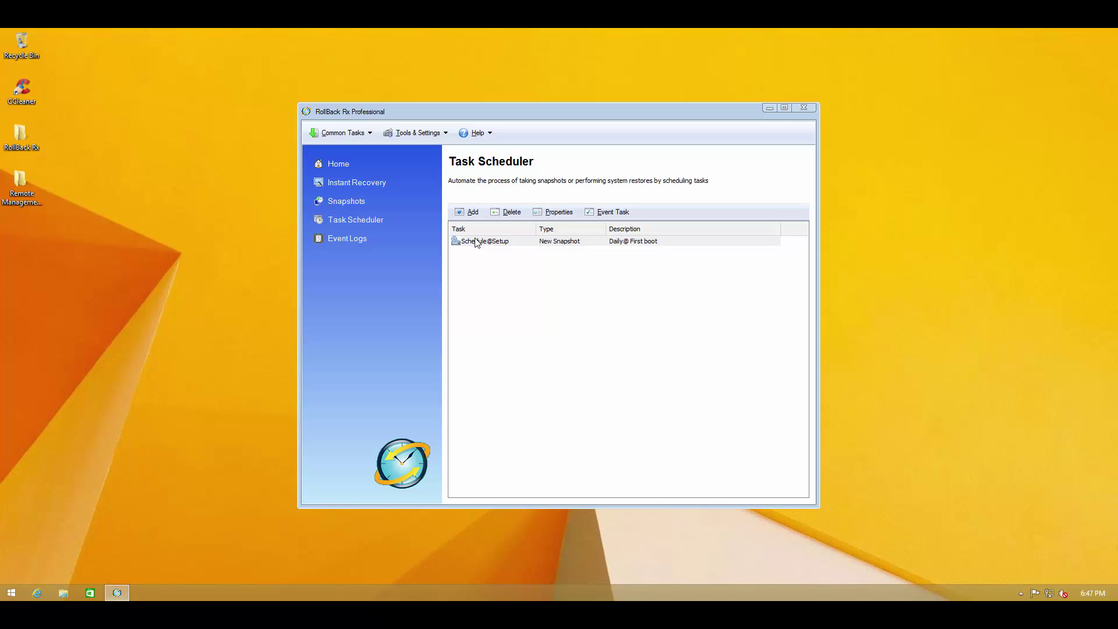
{"action": "left_click", "coordinate": [367, 238]}
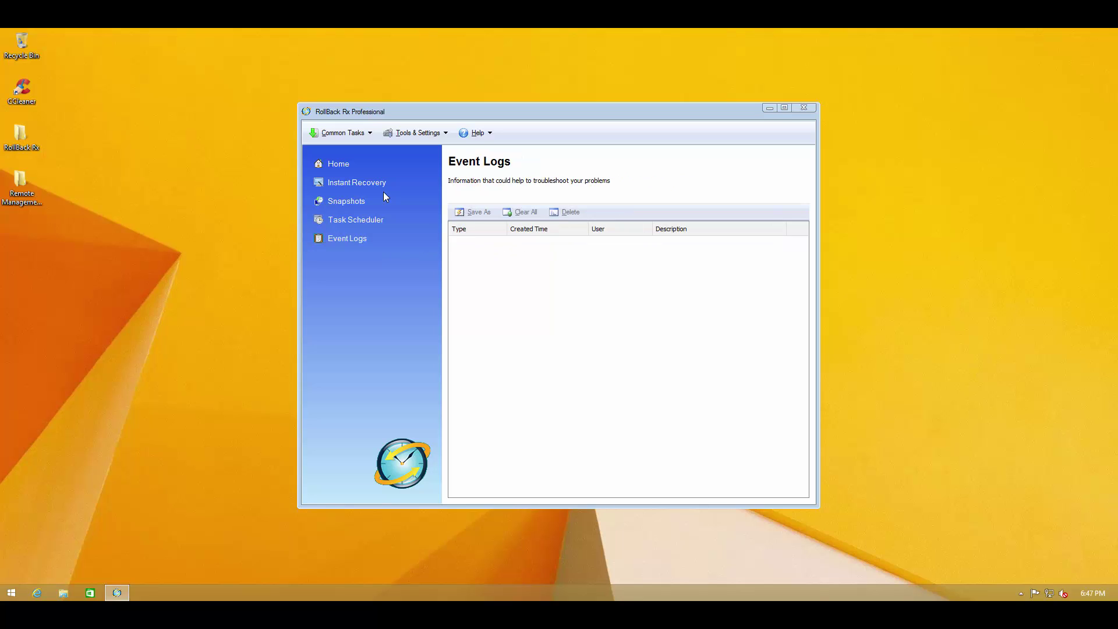
{"action": "left_click", "coordinate": [360, 169]}
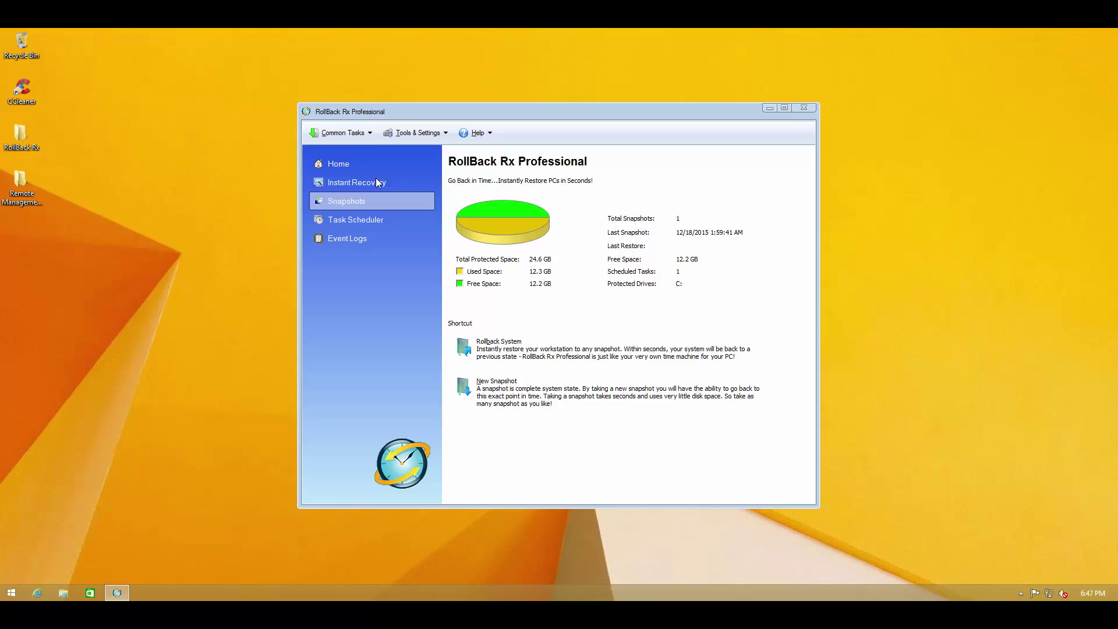
Take a new user snapshot named 'default' from the Snapshots page
{"action": "left_click", "coordinate": [373, 201]}
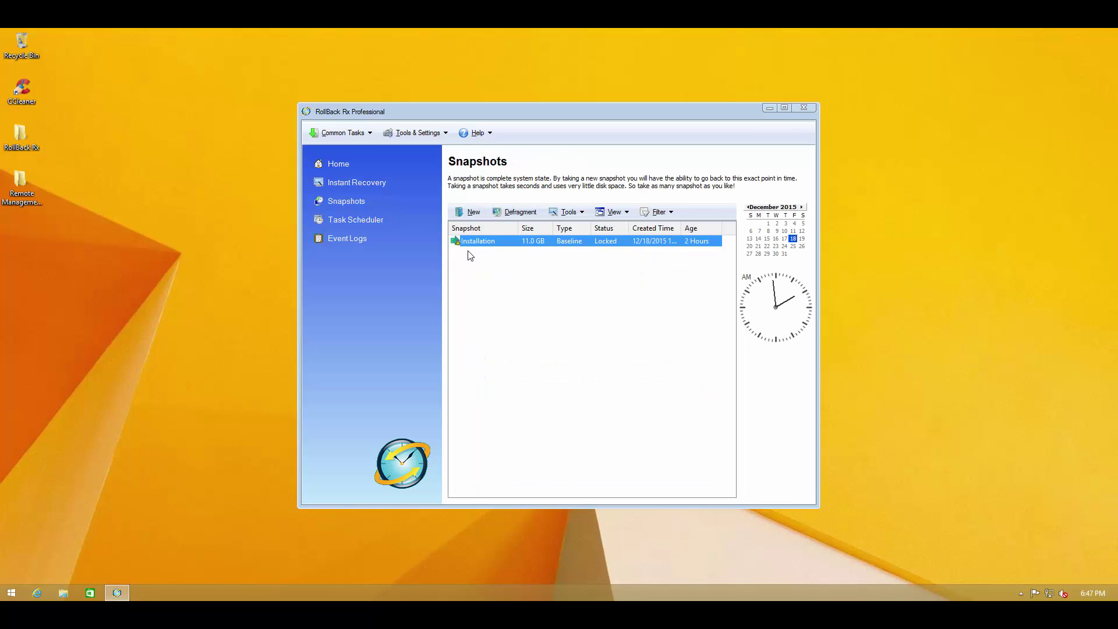
{"action": "left_click", "coordinate": [472, 212]}
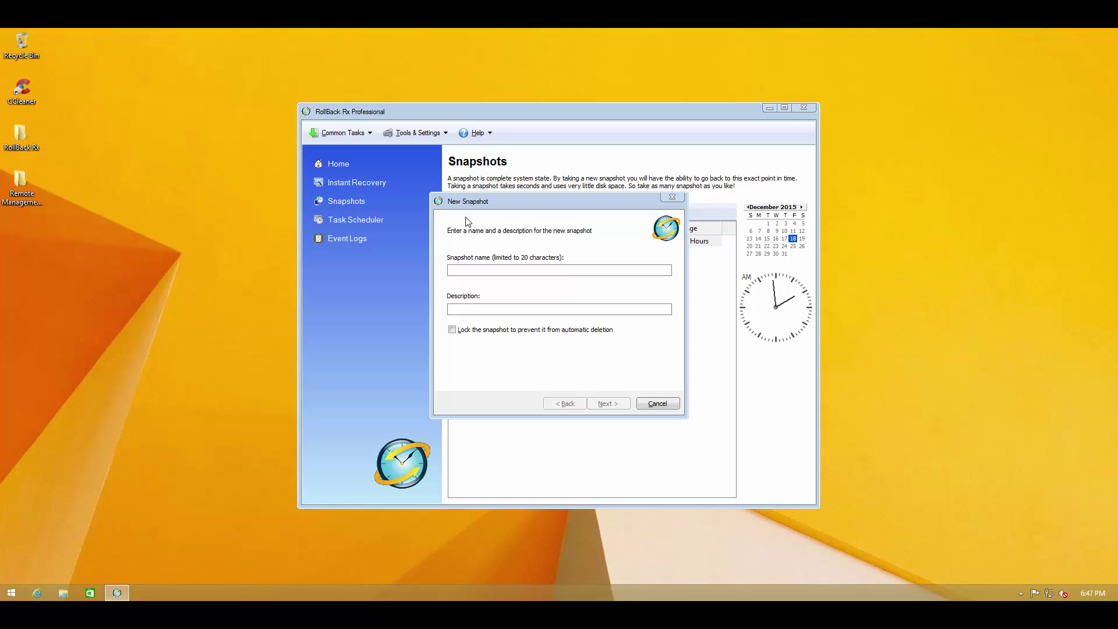
{"action": "type", "text": "dea"}
{"action": "type", "text": "fau"}
{"action": "type", "text": "clean"}
{"action": "type", "text": " system"}
{"action": "left_click", "coordinate": [602, 404]}
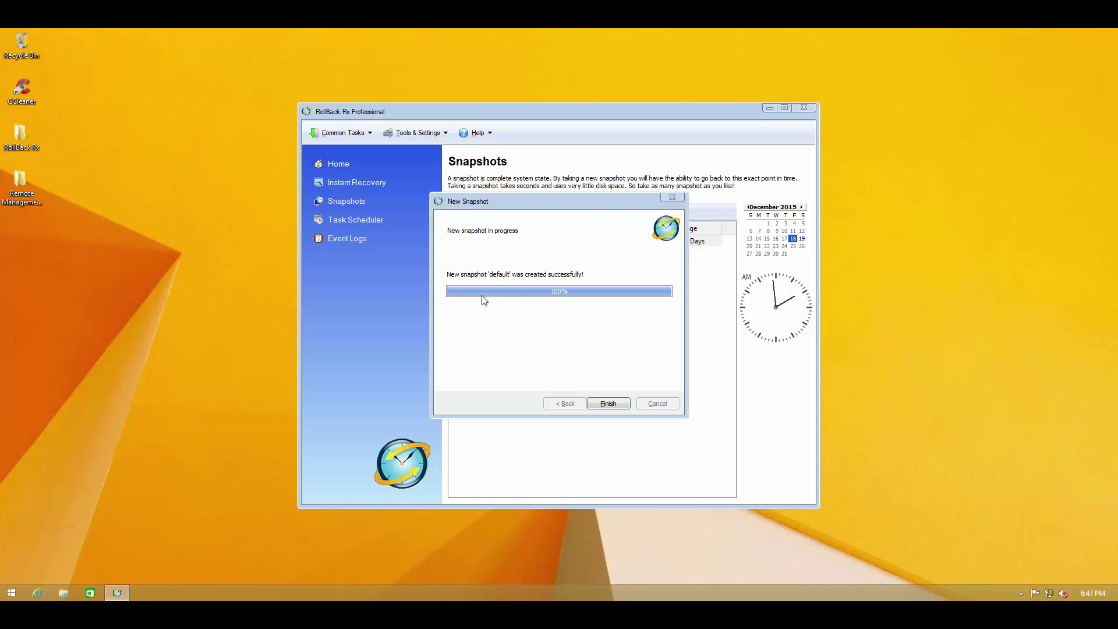
{"action": "left_click", "coordinate": [603, 406]}
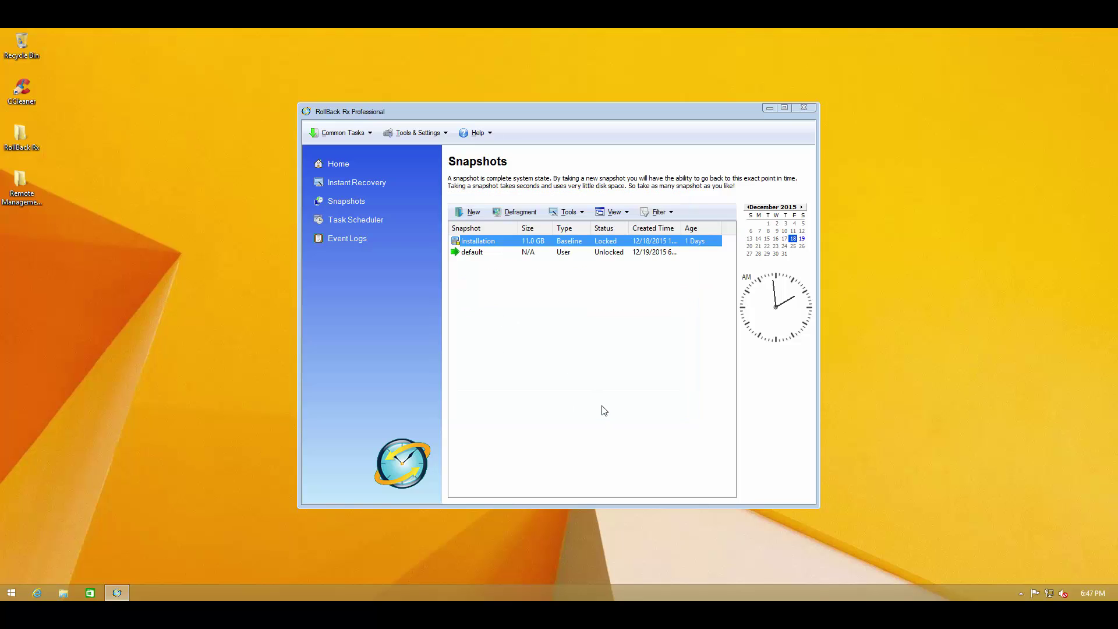
Defragment the snapshots so the default snapshot shows 1.50 GB
{"action": "left_click", "coordinate": [512, 254]}
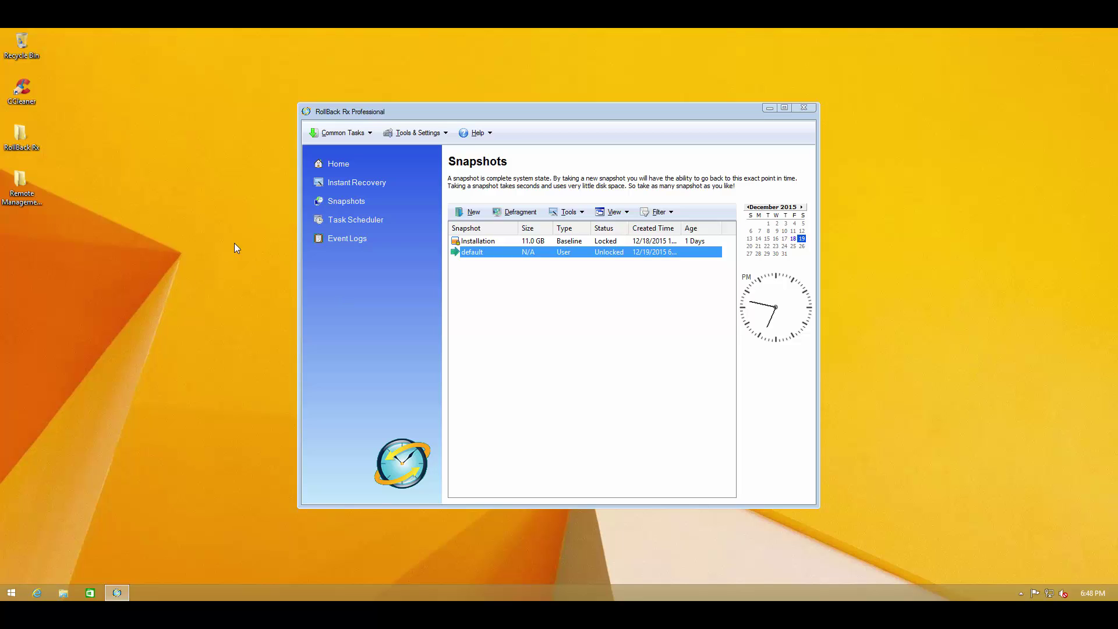
{"action": "left_click", "coordinate": [492, 240]}
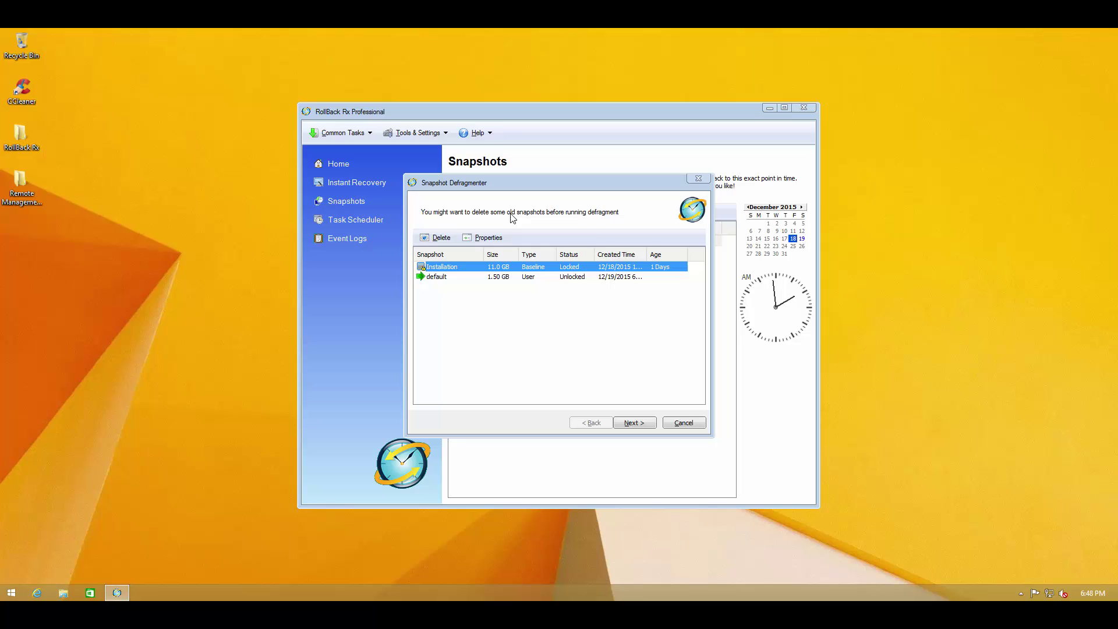
{"action": "left_click", "coordinate": [619, 424]}
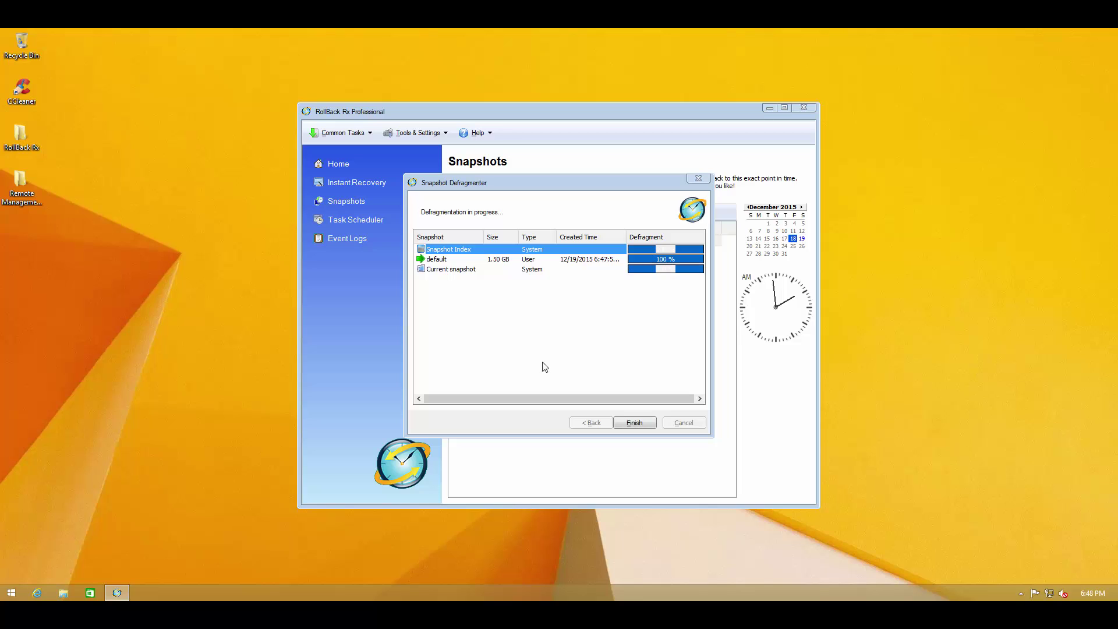
{"action": "left_click", "coordinate": [632, 424]}
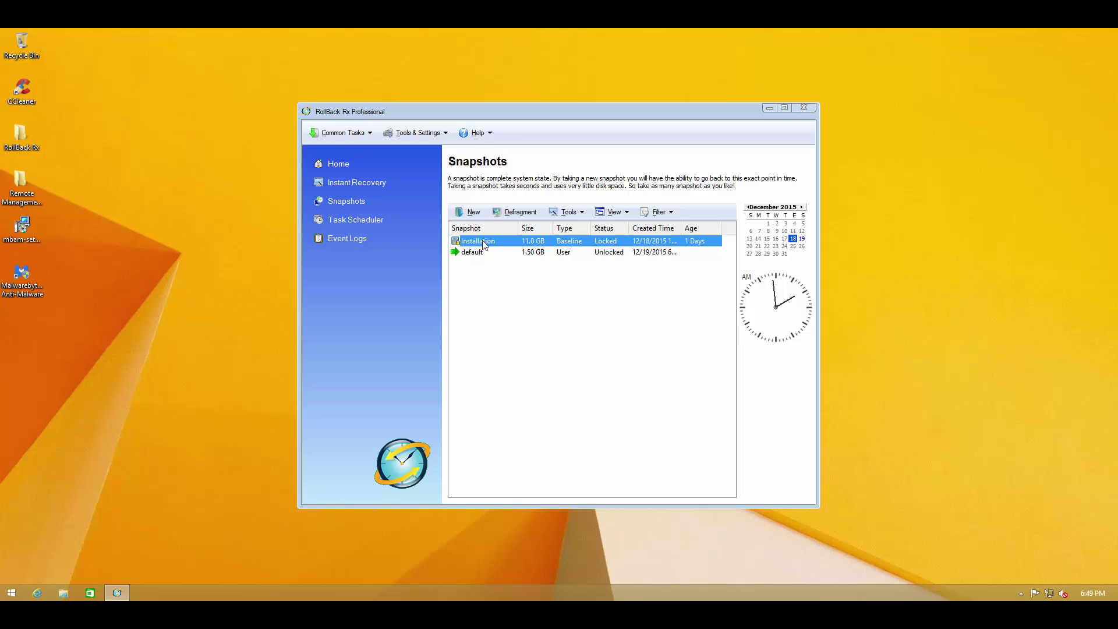
Start a rollback to the Installation snapshot without taking a pre-rollback snapshot
{"action": "left_click", "coordinate": [335, 162]}
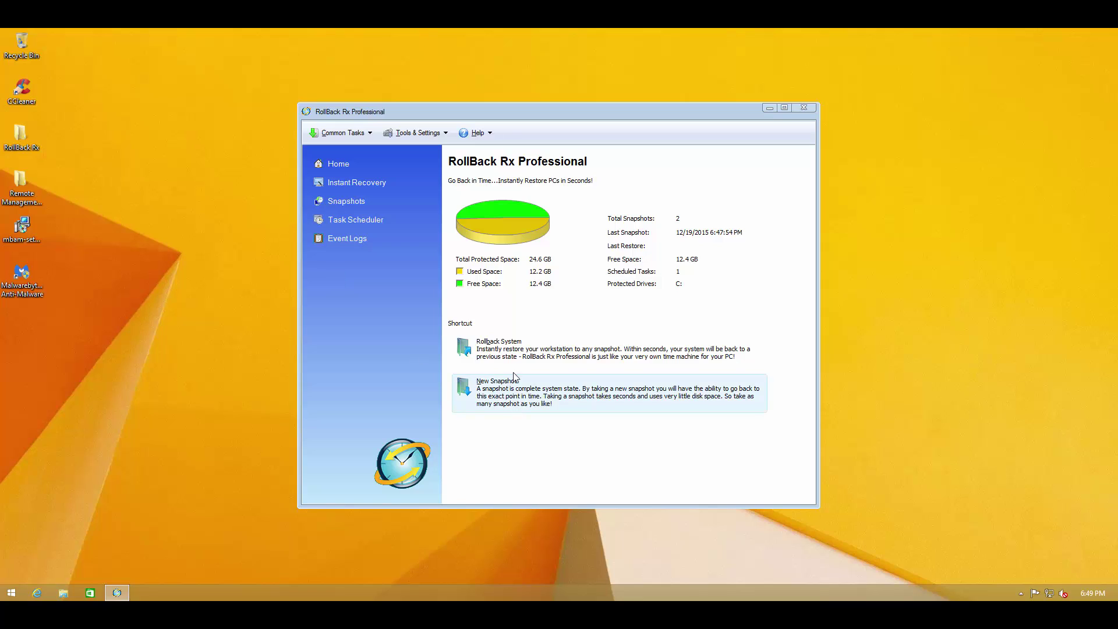
{"action": "left_click", "coordinate": [485, 356]}
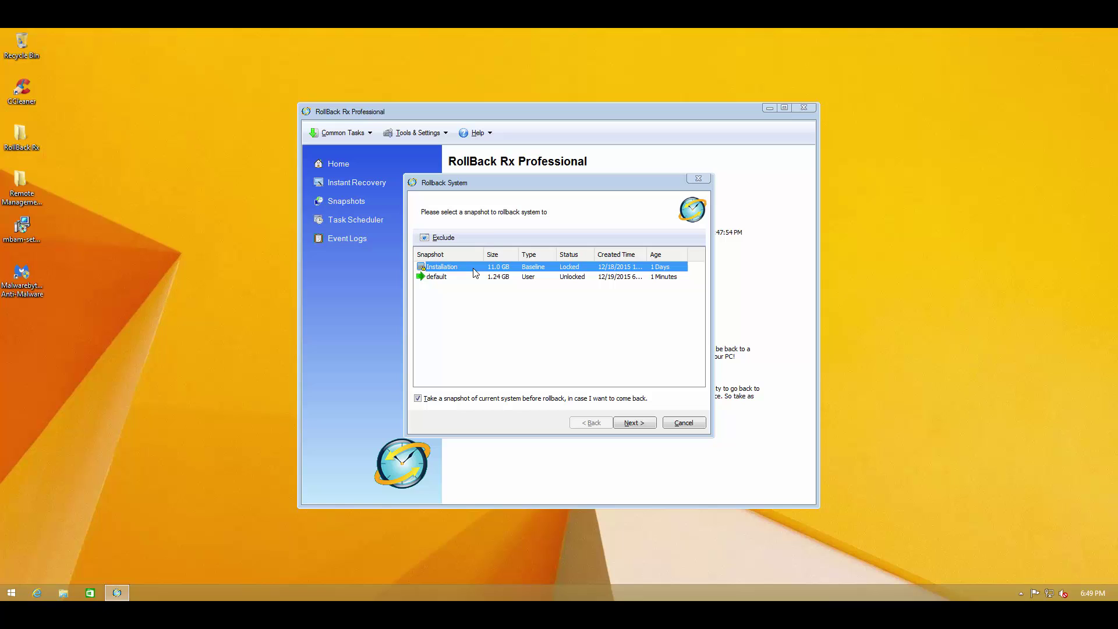
{"action": "left_click", "coordinate": [418, 399]}
{"action": "left_click", "coordinate": [630, 424]}
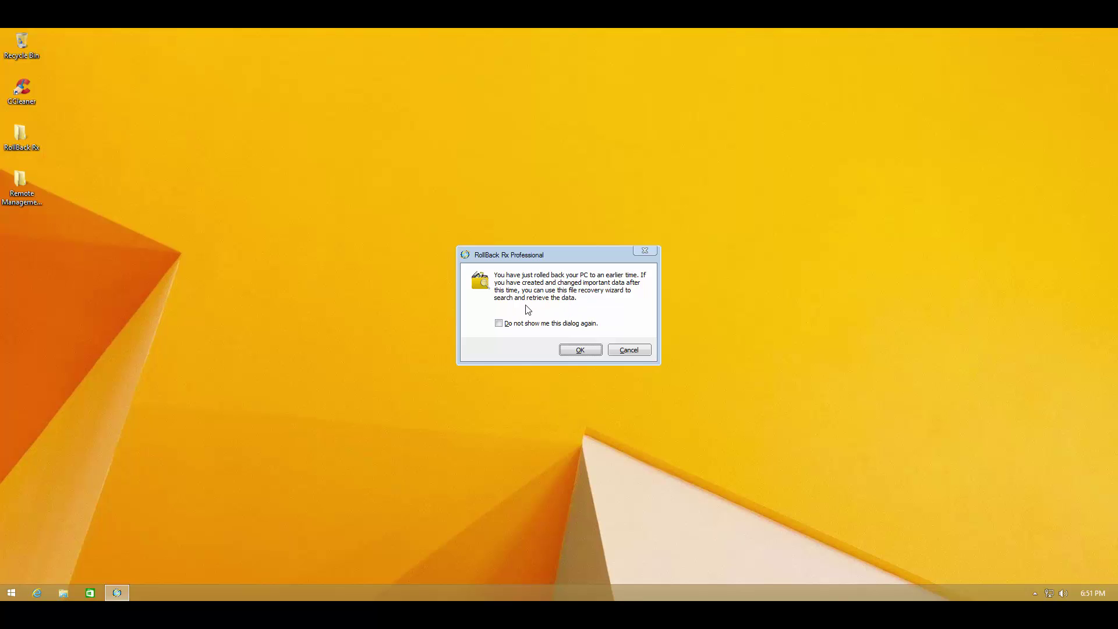
Accept the rollback notice and cancel the Recover Files wizard
{"action": "left_click", "coordinate": [582, 351]}
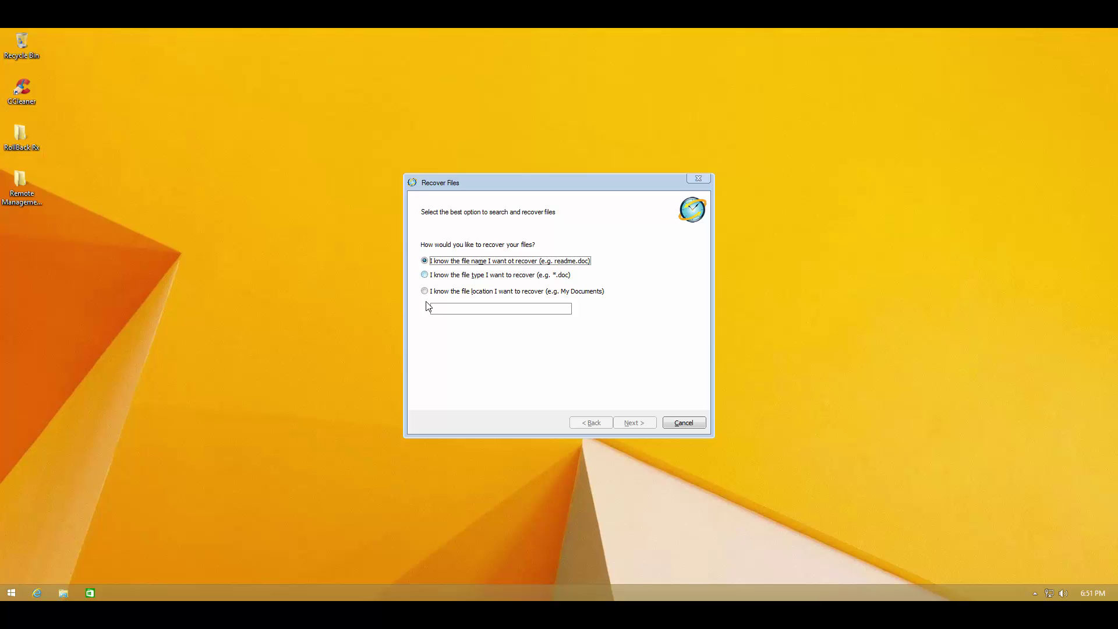
{"action": "left_click", "coordinate": [683, 423]}
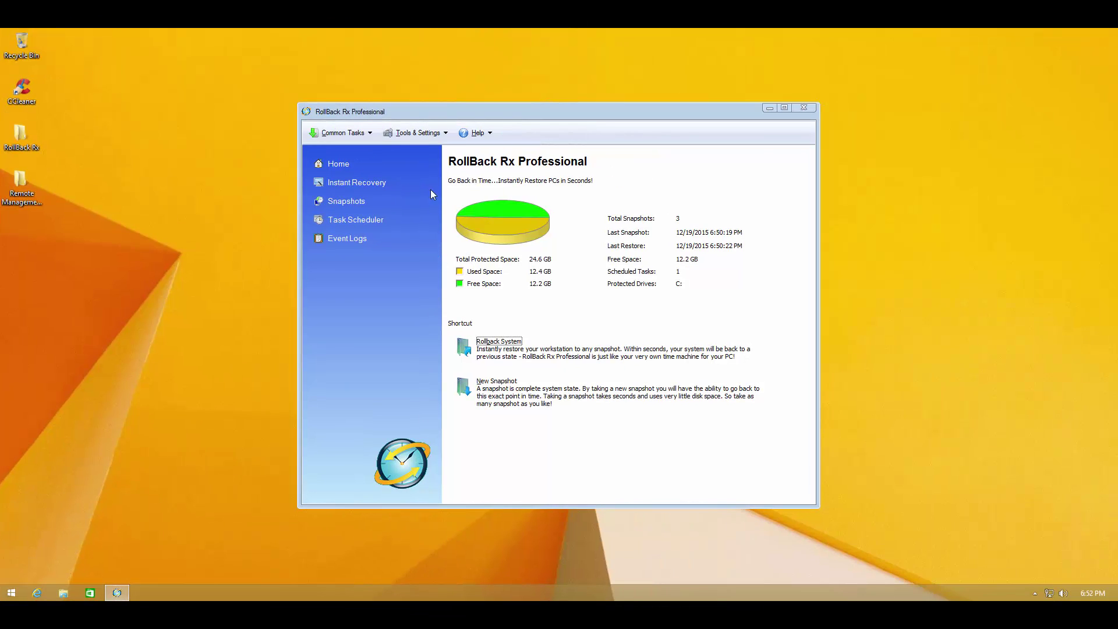
View the Access Control and System Security pages from Tools & Settings
{"action": "left_click", "coordinate": [418, 133]}
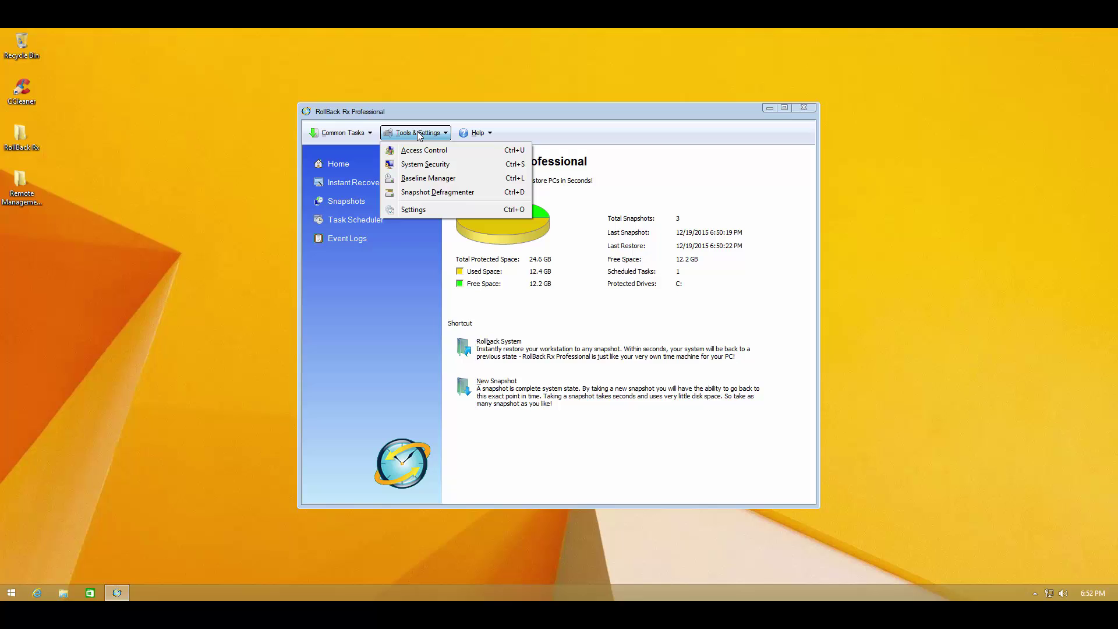
{"action": "left_click", "coordinate": [411, 150]}
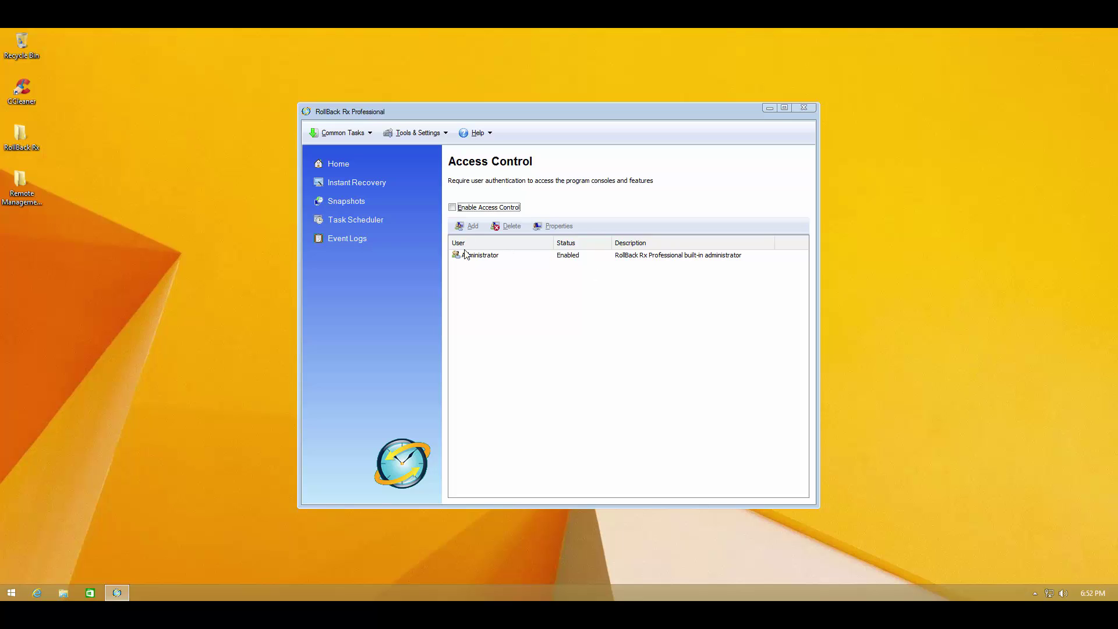
{"action": "left_click", "coordinate": [425, 136]}
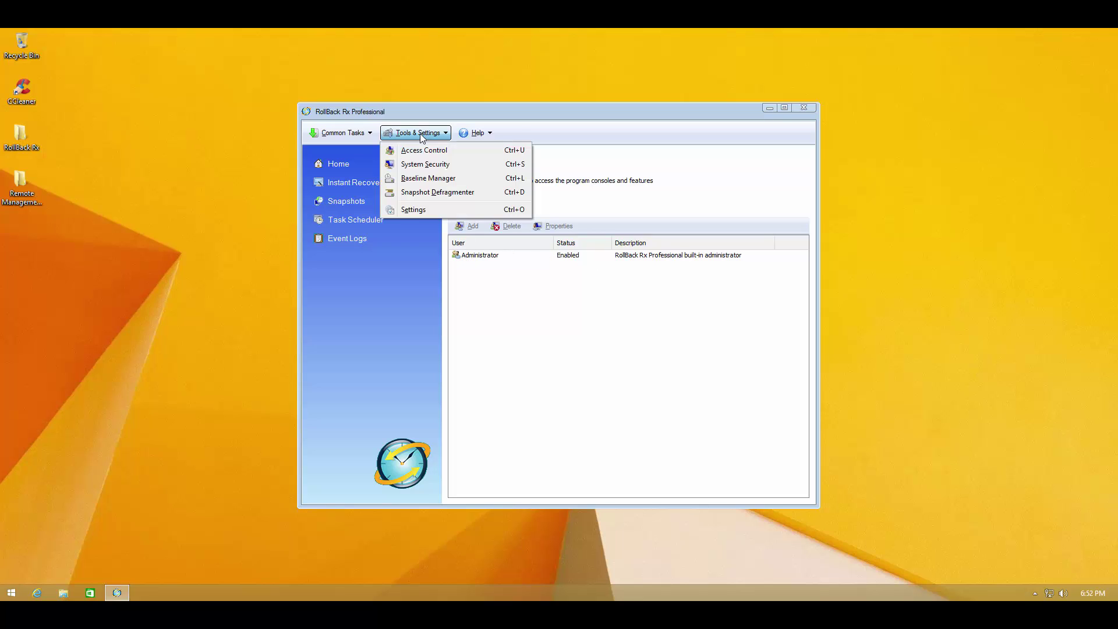
{"action": "left_click", "coordinate": [417, 162]}
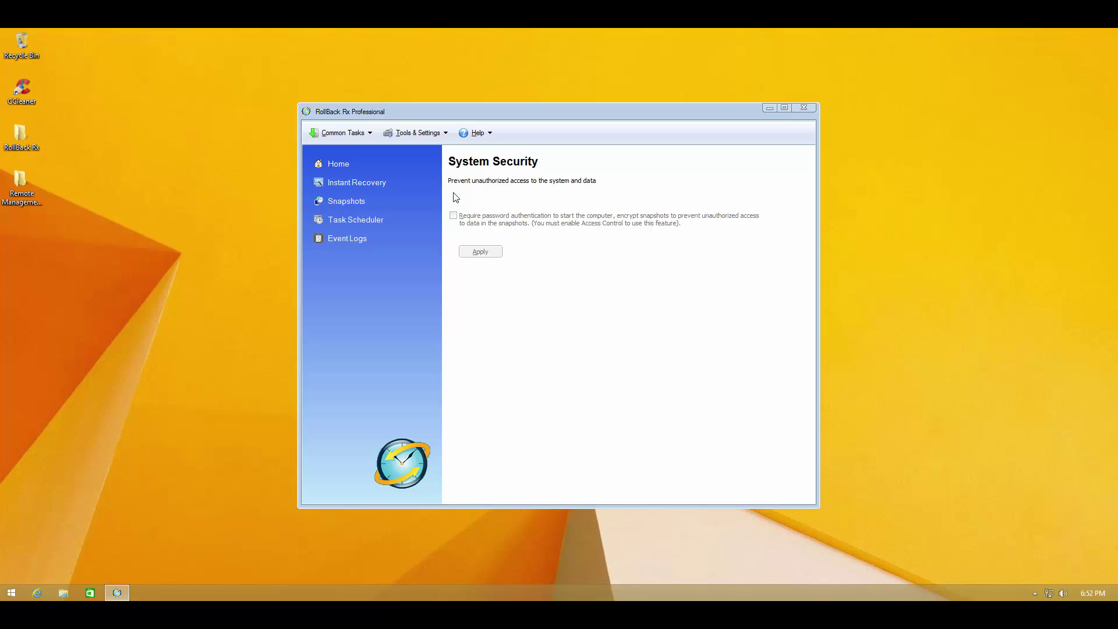
View the Baseline Manager and Snapshot Defragmenter pages
{"action": "left_click", "coordinate": [416, 132]}
{"action": "left_click", "coordinate": [414, 178]}
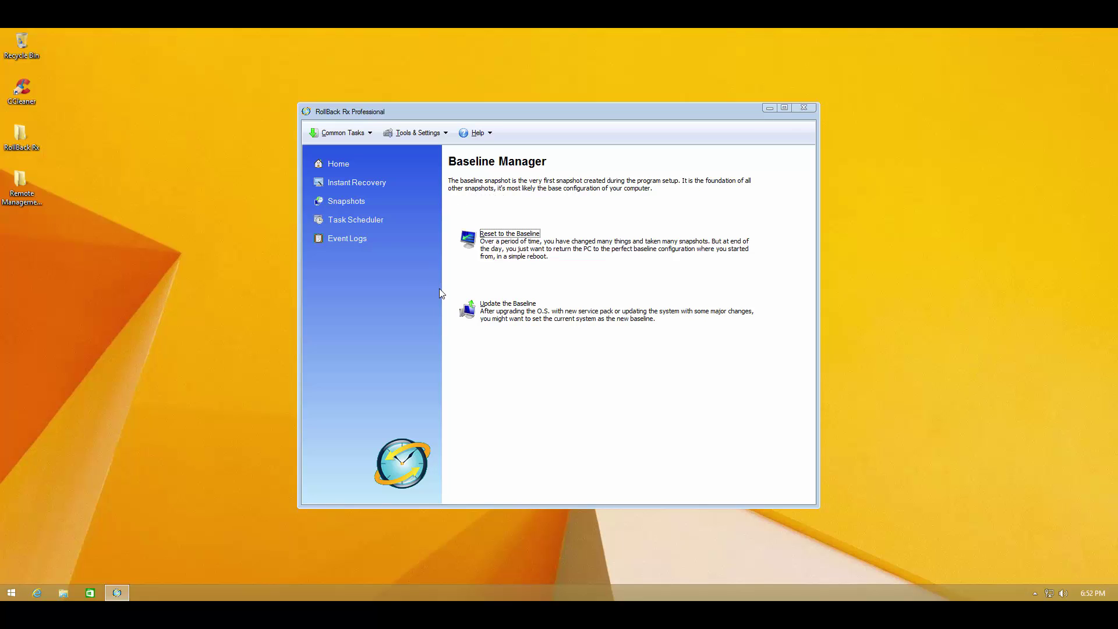
{"action": "left_click", "coordinate": [424, 135]}
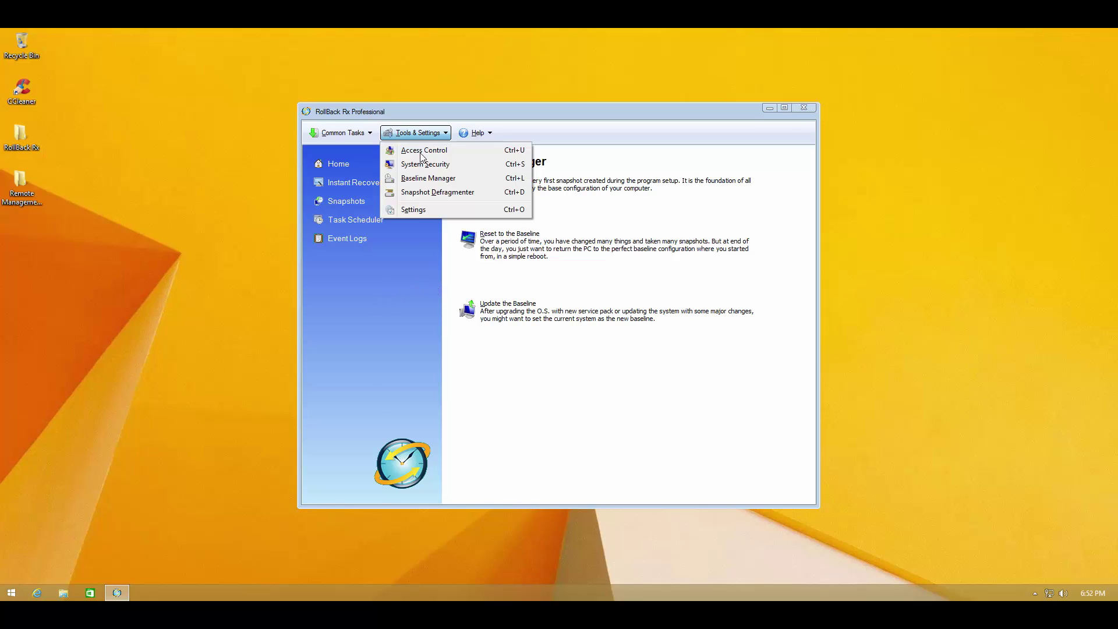
{"action": "left_click", "coordinate": [415, 190]}
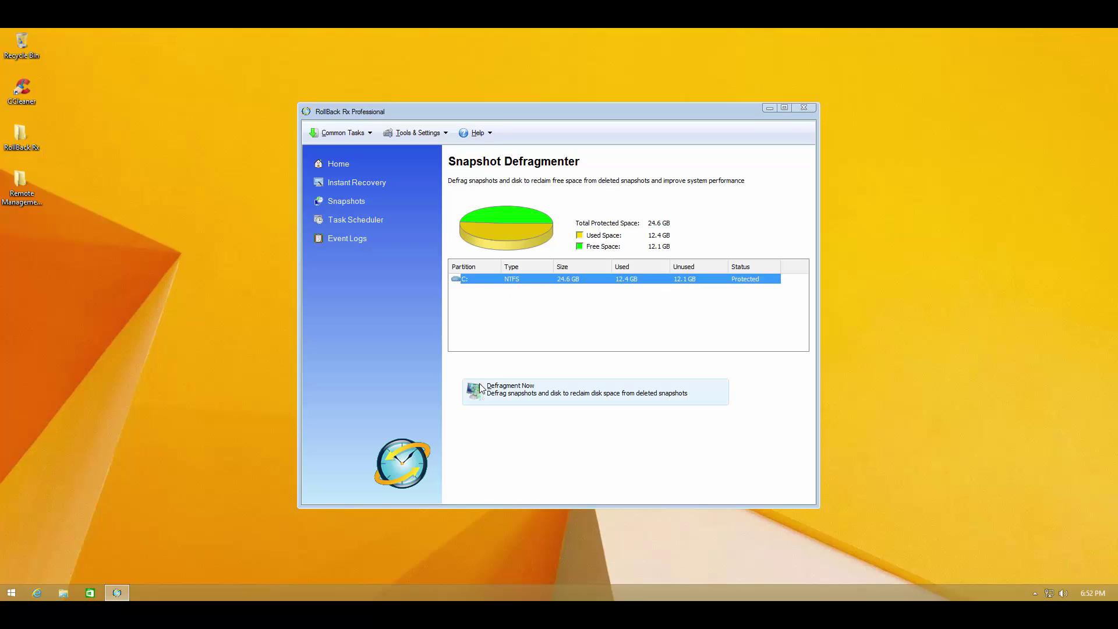
{"action": "left_click", "coordinate": [418, 133]}
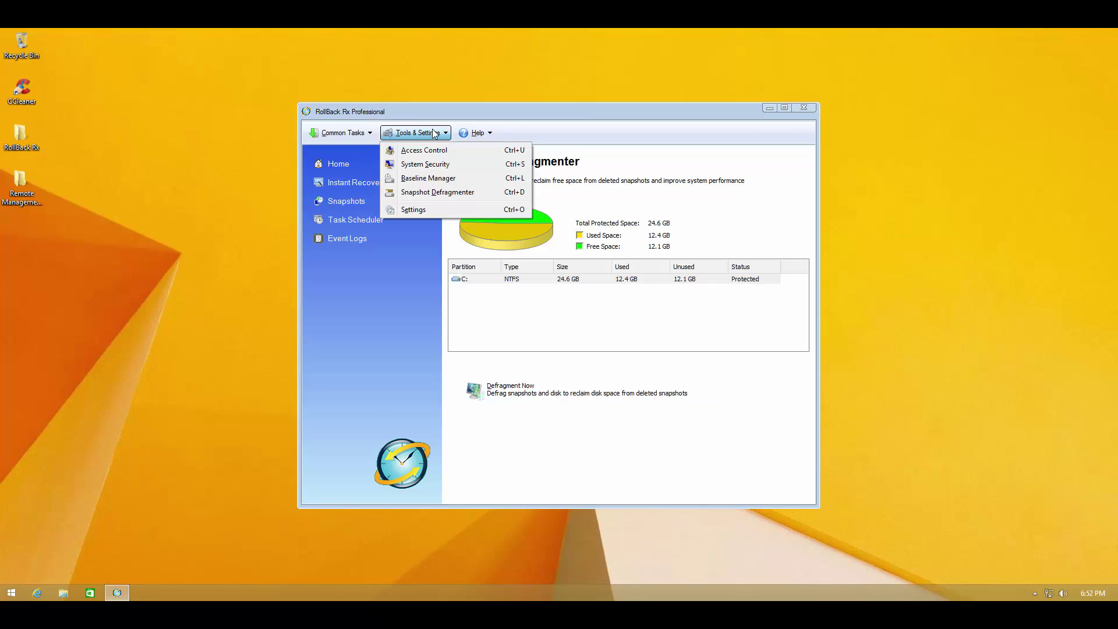
Open Settings, review Program Appearance, then show Advanced Settings (auto-delete after 7 days or below 2048 MB)
{"action": "left_click", "coordinate": [432, 211]}
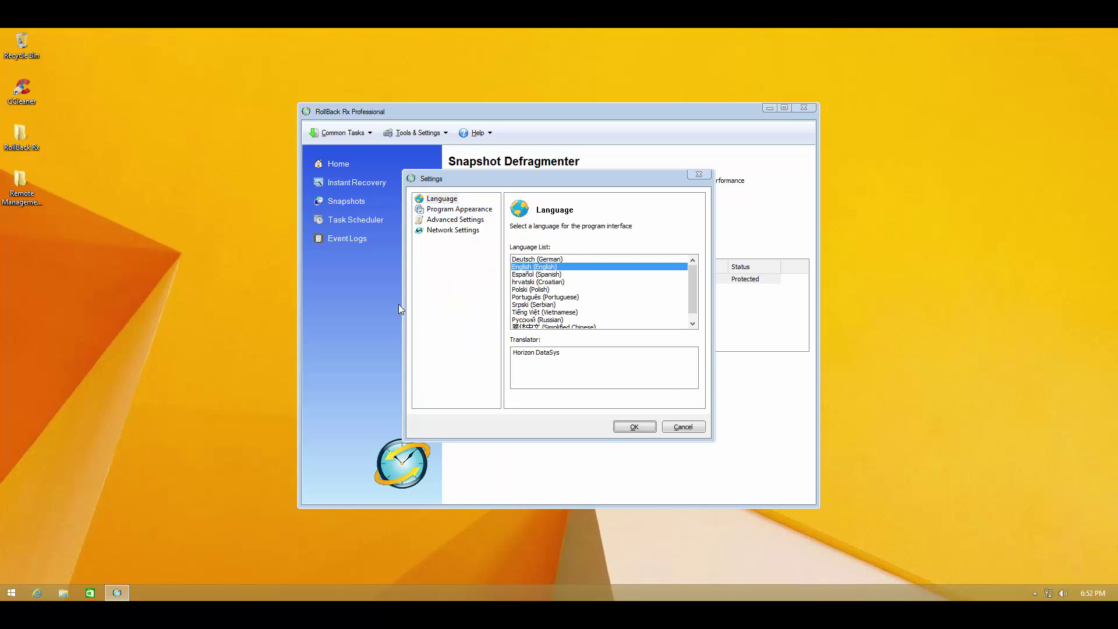
{"action": "left_click", "coordinate": [453, 212]}
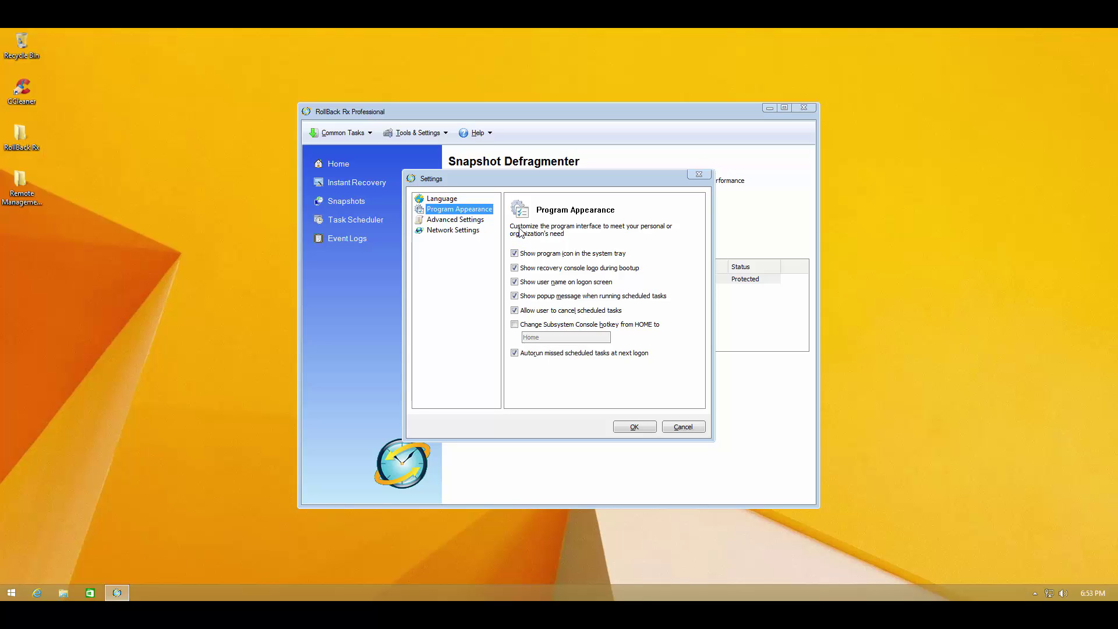
{"action": "left_click_drag", "start_coordinate": [522, 177], "coordinate": [743, 143]}
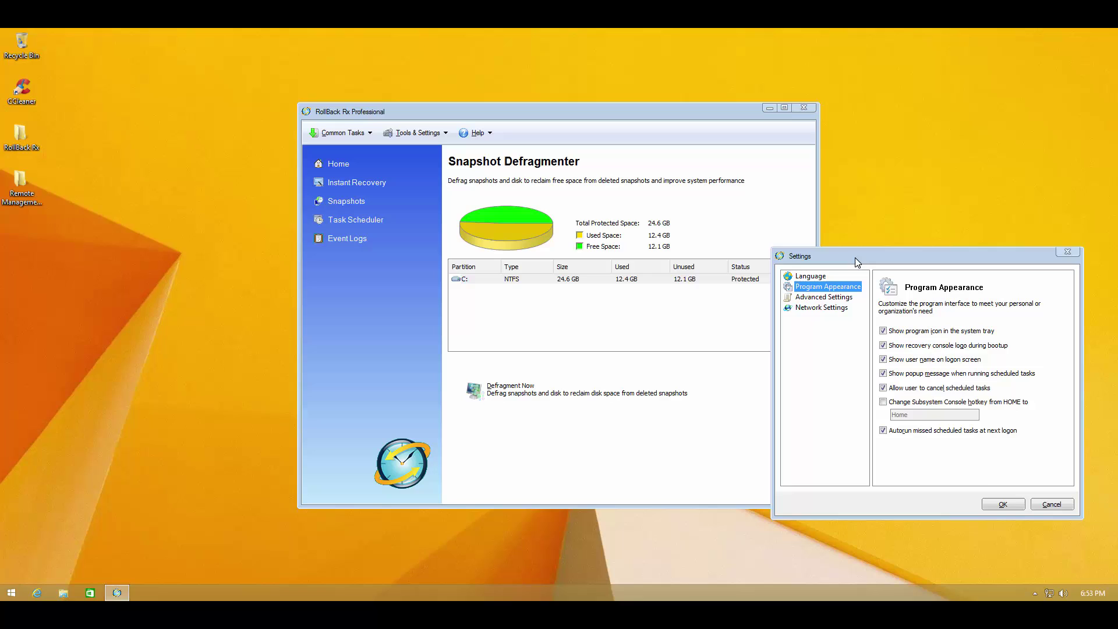
{"action": "left_click_drag", "start_coordinate": [854, 256], "coordinate": [852, 255]}
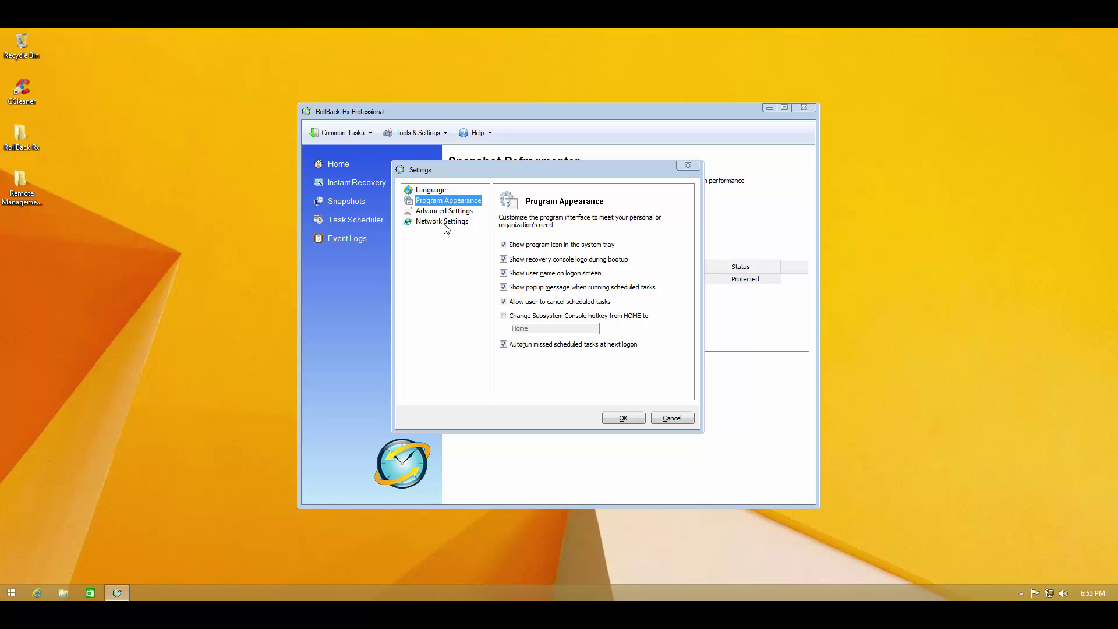
{"action": "left_click_drag", "start_coordinate": [477, 175], "coordinate": [440, 302]}
{"action": "key", "text": "Escape"}
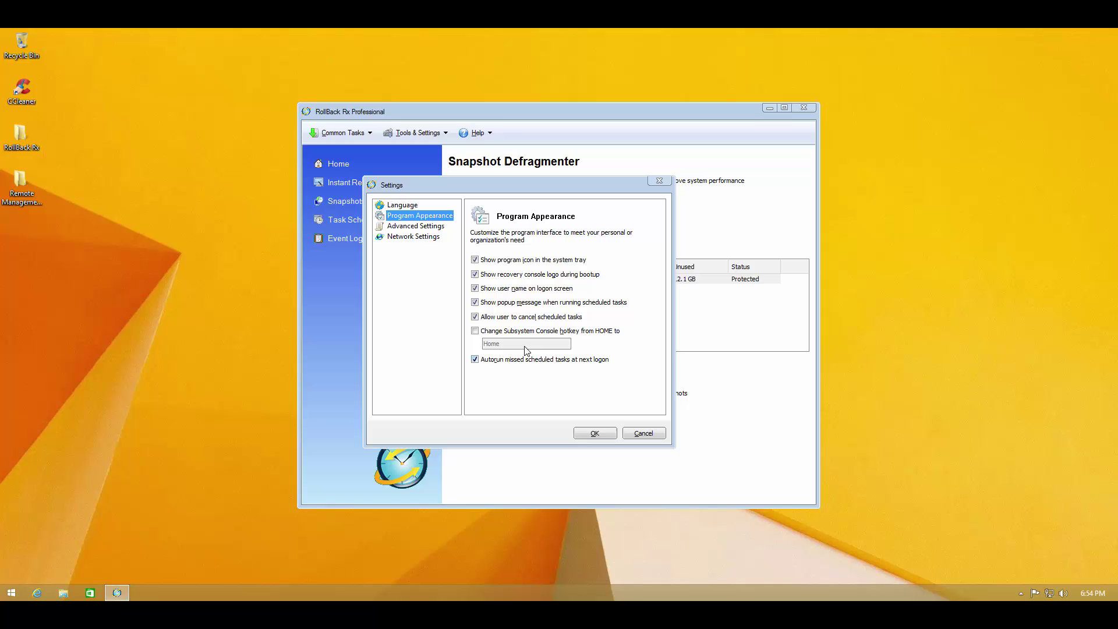
{"action": "left_click", "coordinate": [421, 227]}
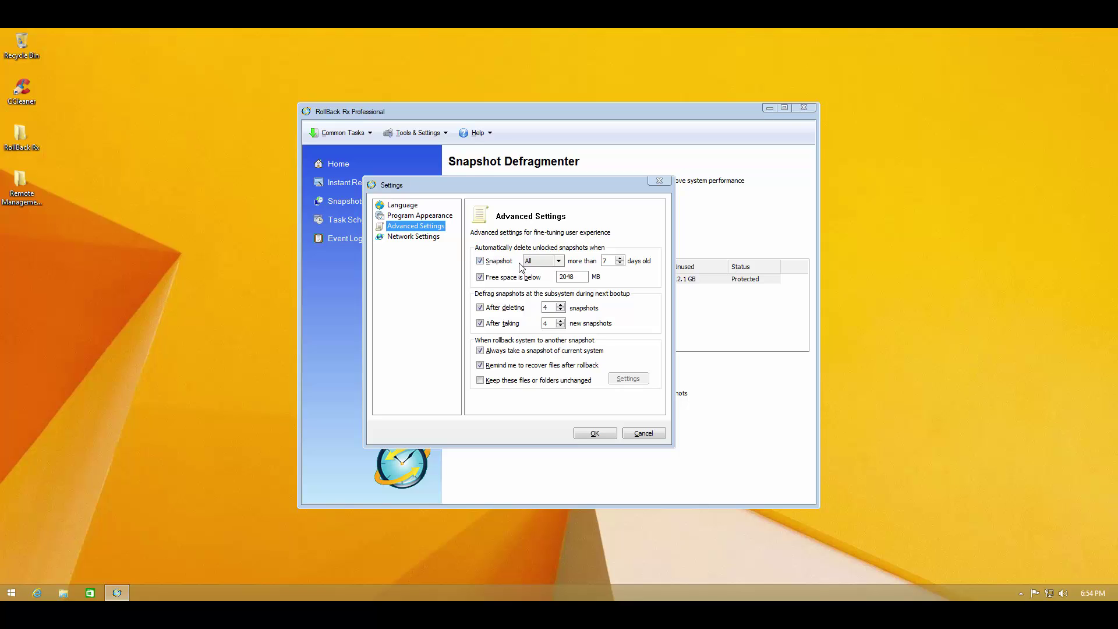
Leave auto-delete at All snapshots and enable 'Keep these files or folders unchanged'
{"action": "left_click", "coordinate": [560, 260]}
{"action": "left_click", "coordinate": [561, 260]}
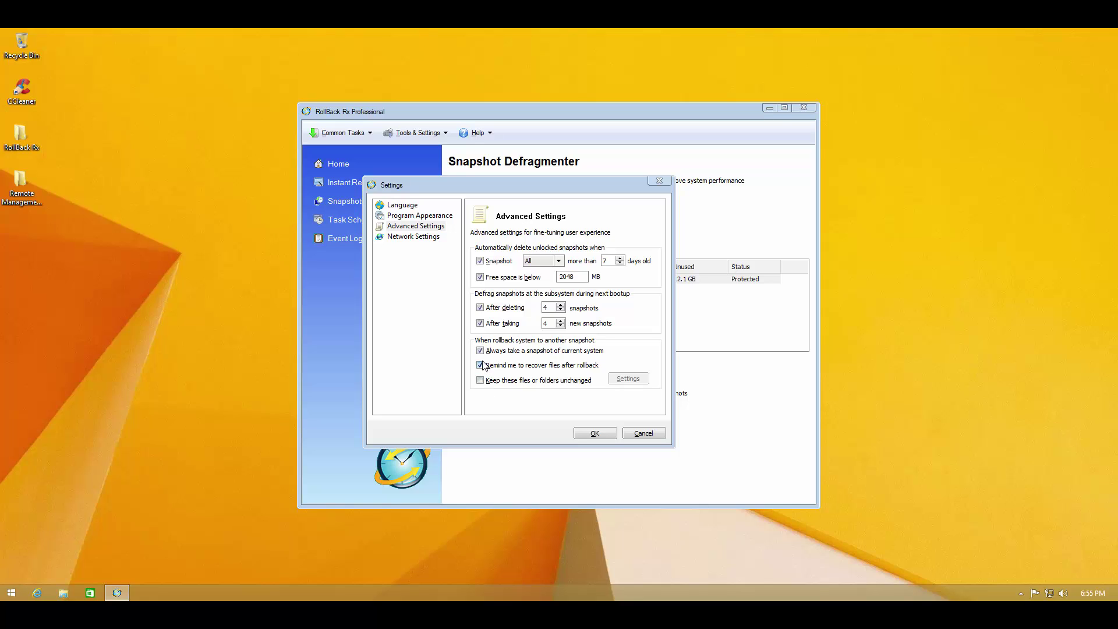
{"action": "left_click", "coordinate": [493, 382]}
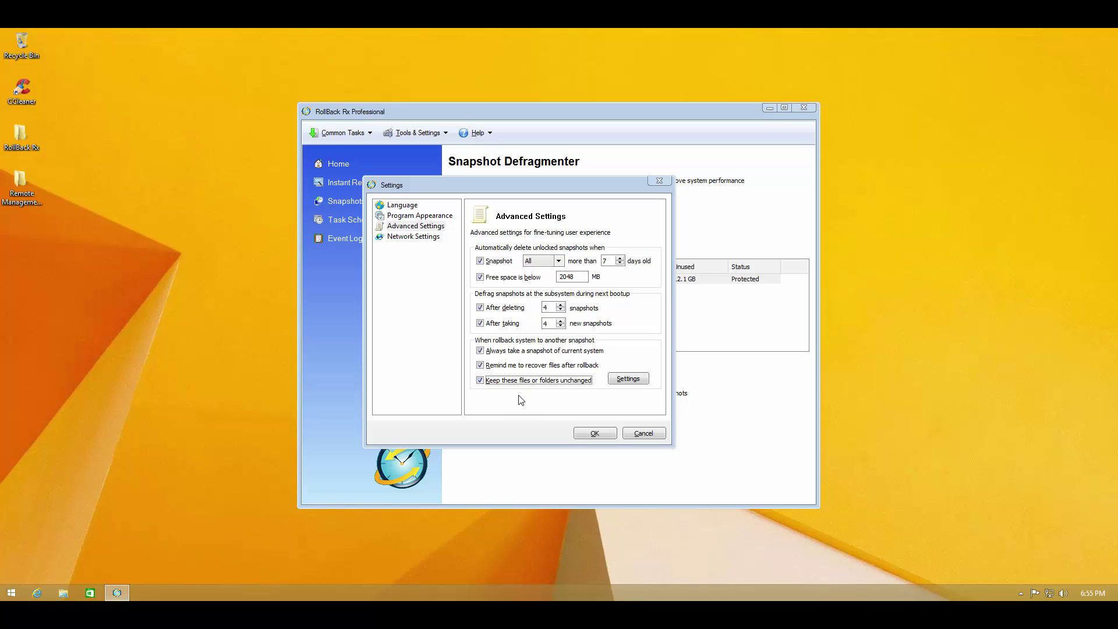
Browse the keep-unchanged folder picker, expanding Libraries to the Documents library, then close it
{"action": "left_click", "coordinate": [627, 379]}
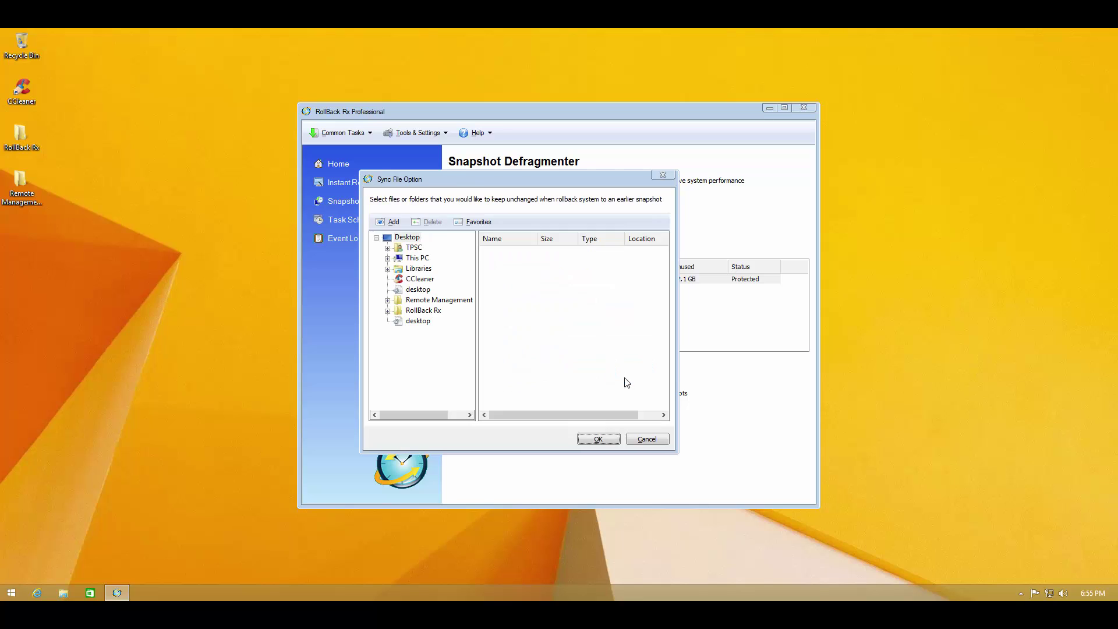
{"action": "left_click", "coordinate": [424, 269]}
{"action": "double_click", "coordinate": [423, 269]}
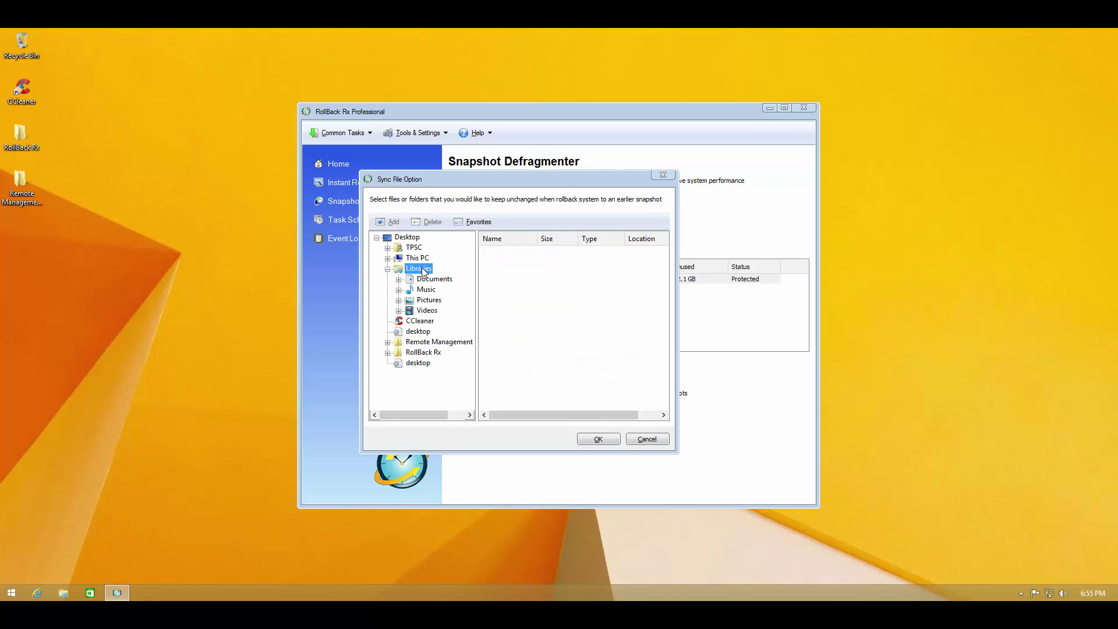
{"action": "left_click", "coordinate": [430, 279]}
{"action": "left_click", "coordinate": [597, 438]}
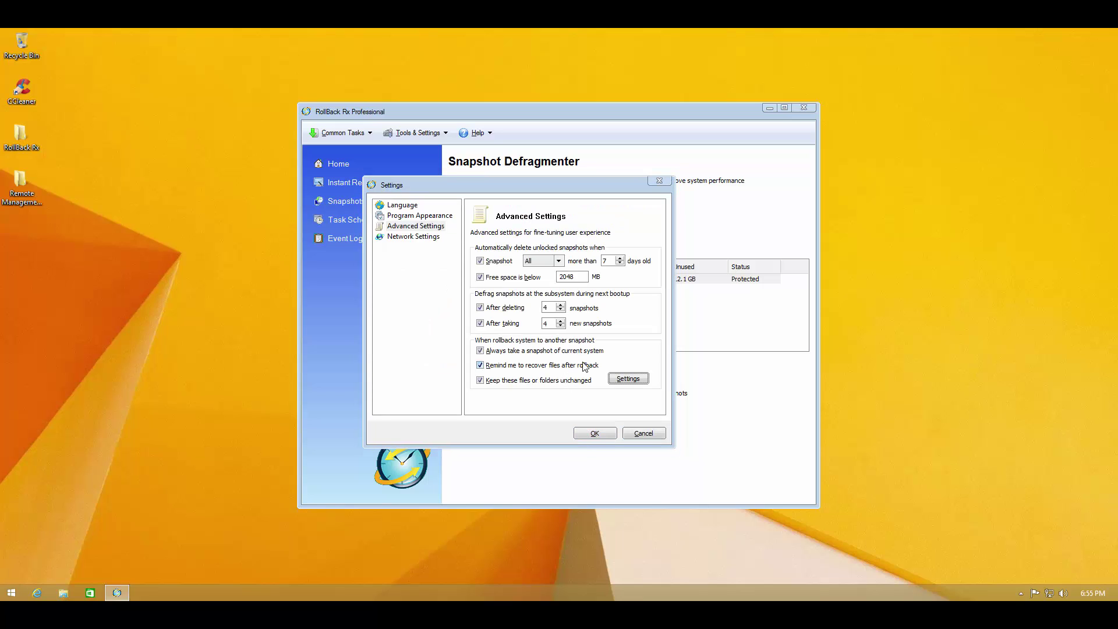
{"action": "left_click", "coordinate": [629, 381]}
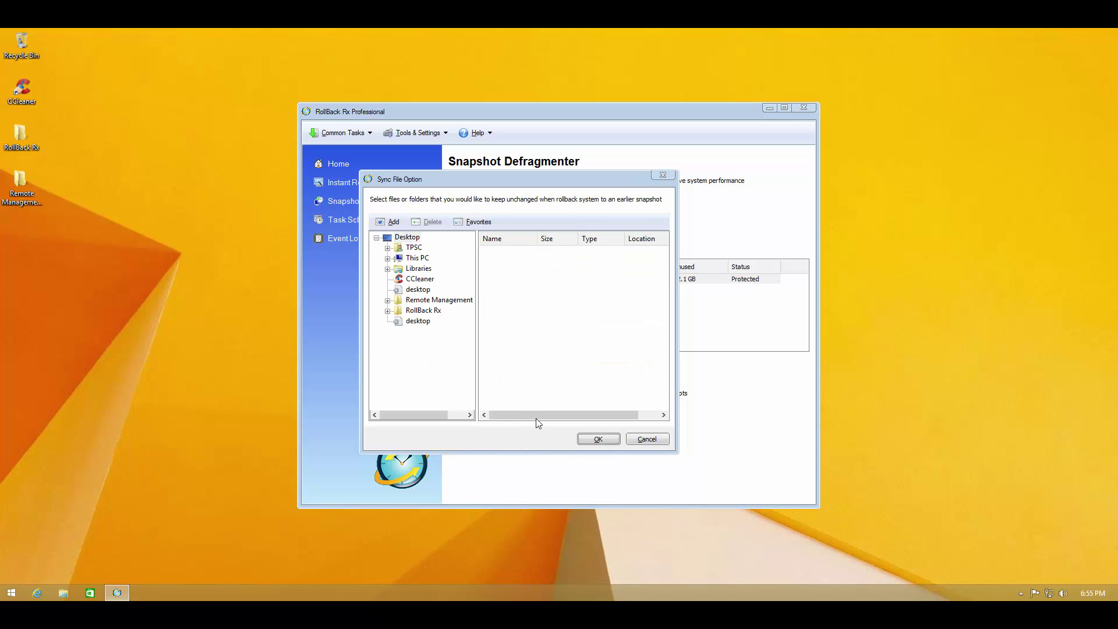
{"action": "left_click", "coordinate": [598, 440]}
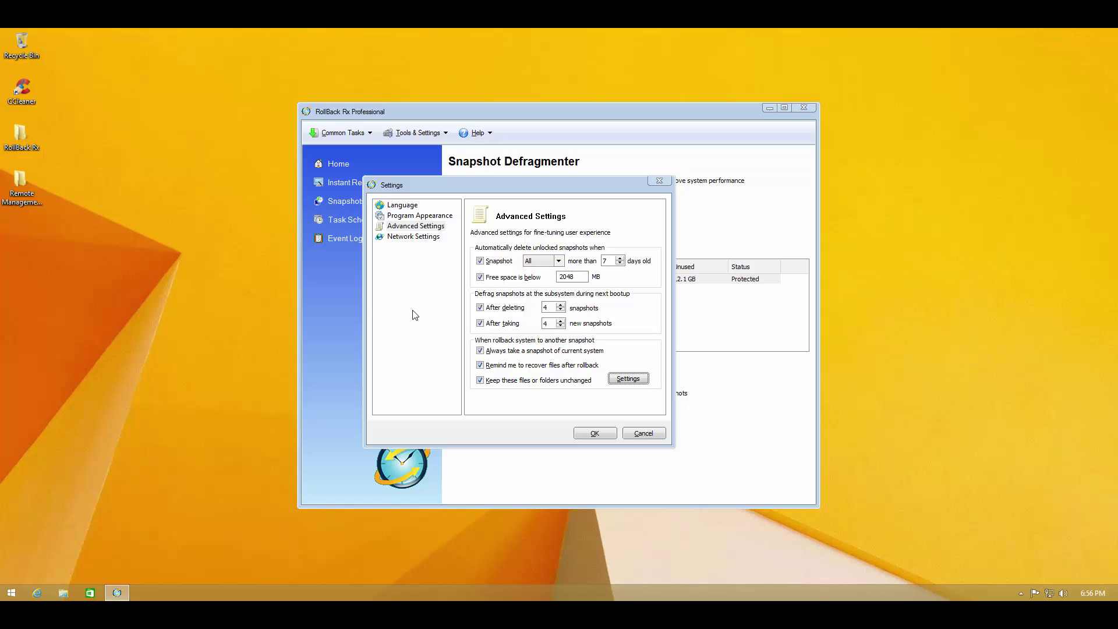
Look over the Network Settings and Language options, then dismiss the Settings dialog
{"action": "left_click", "coordinate": [398, 238]}
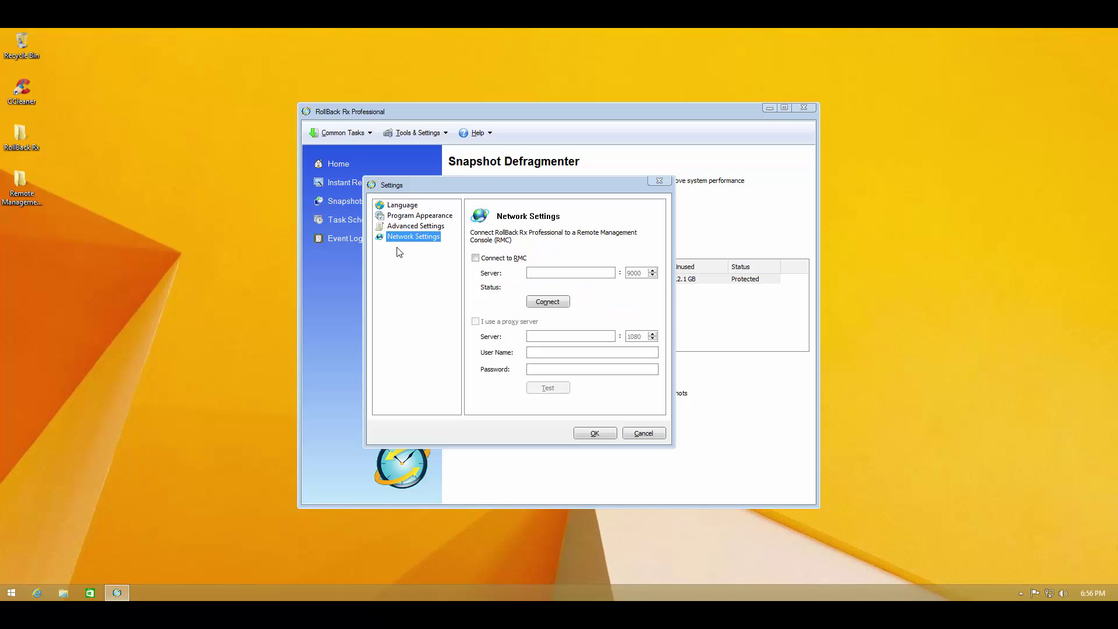
{"action": "left_click", "coordinate": [402, 205]}
{"action": "key", "text": "Escape"}
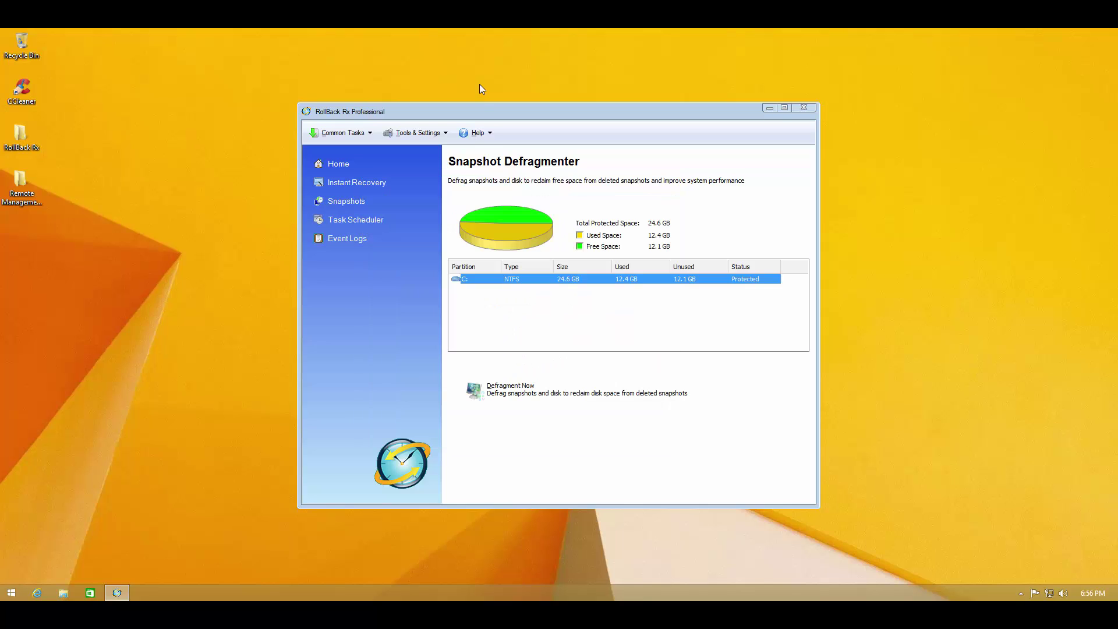